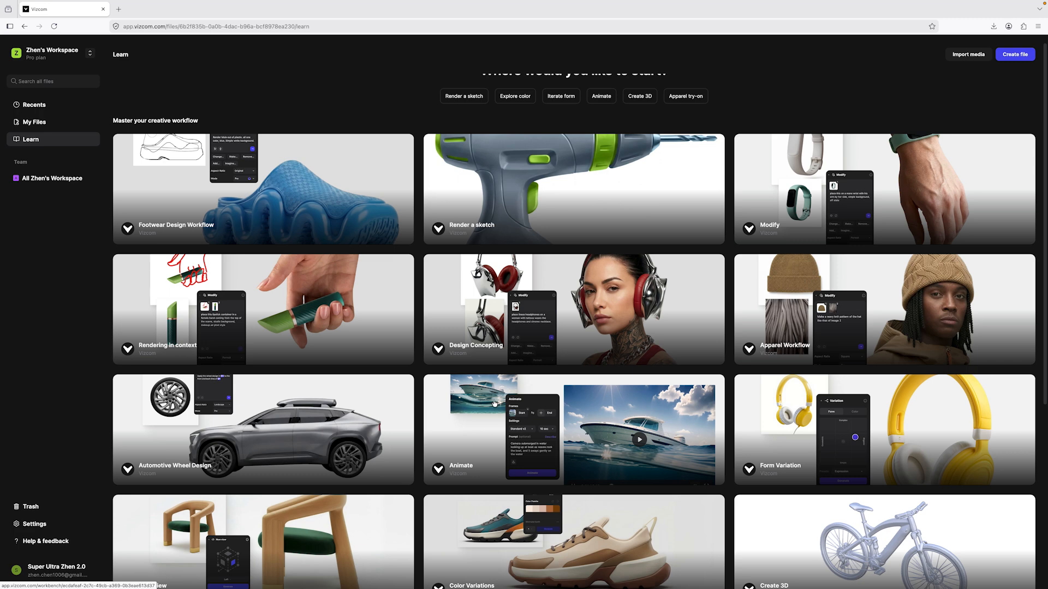
Create a new file, add a blank sketch image to the canvas, and set its aspect ratio to portrait 9:16.
click(1010, 58)
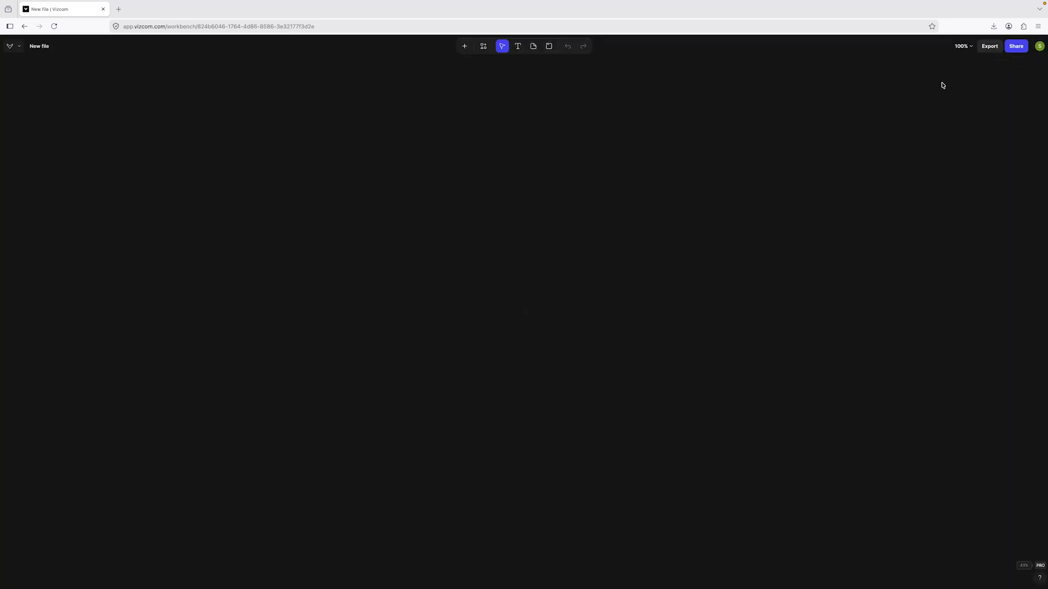
click(464, 46)
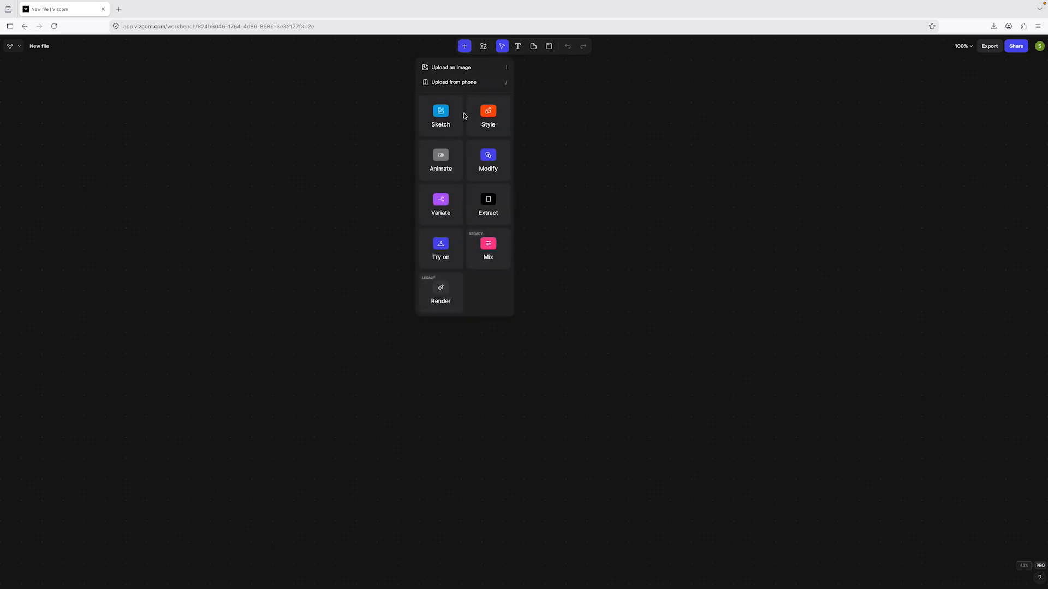
click(445, 122)
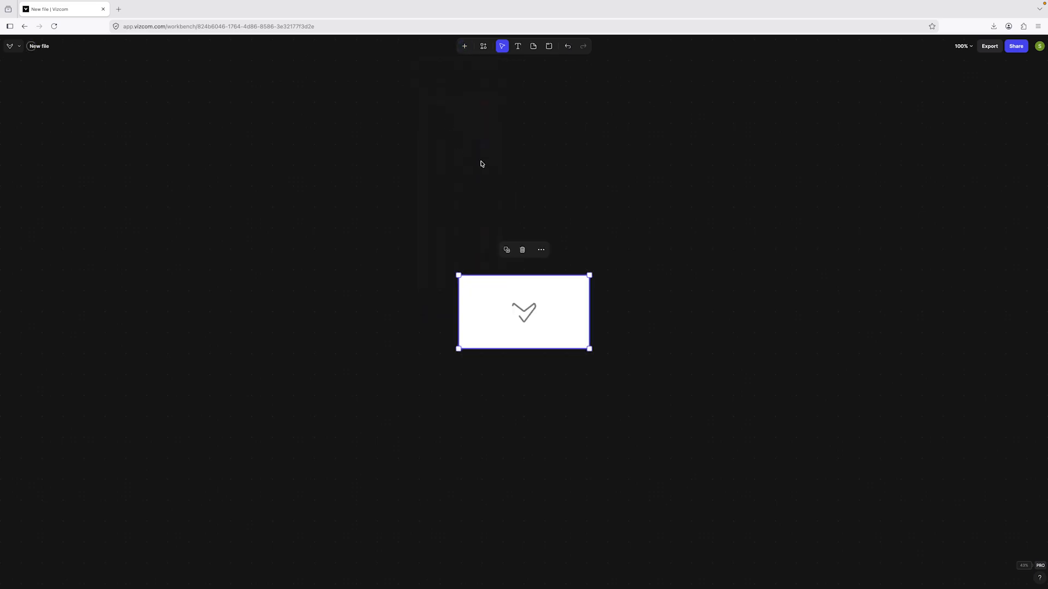
click(540, 310)
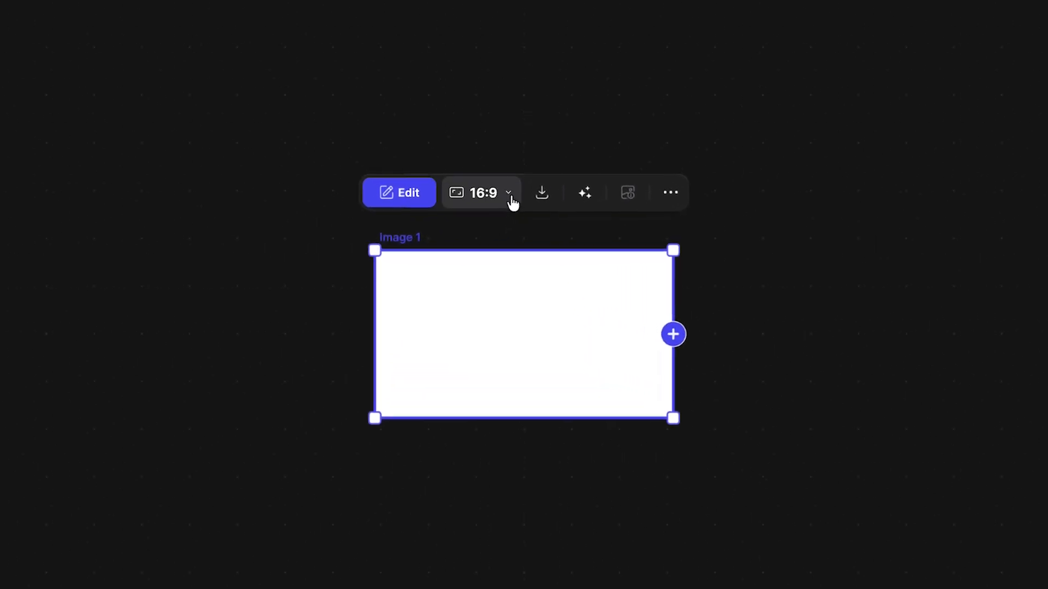
click(510, 196)
mouse_move(598, 330)
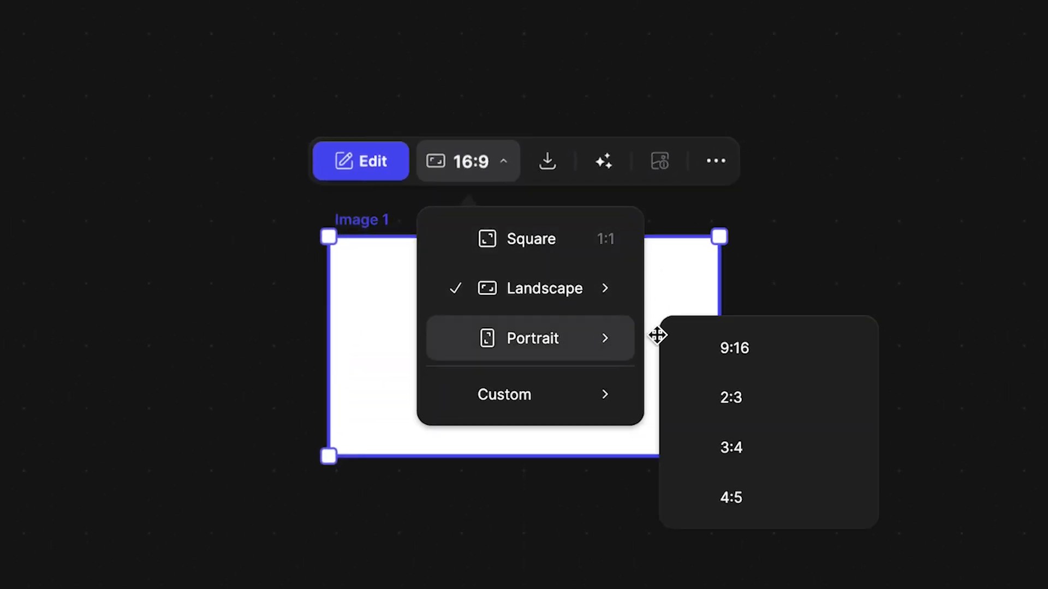
click(823, 355)
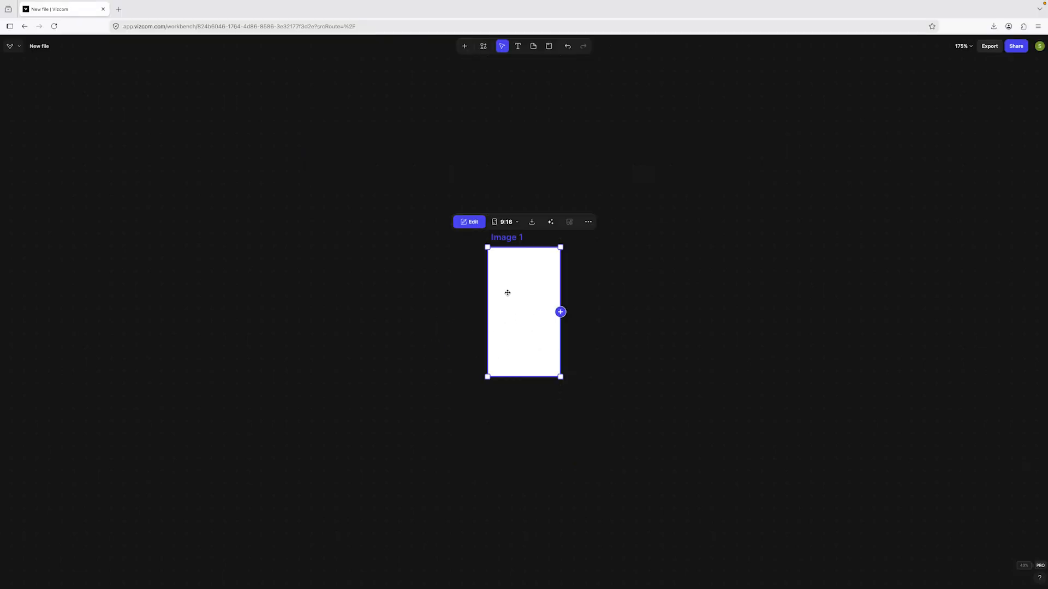
Import the full-body character image into the sketch, scale it down slightly, centre it on the canvas and return to the workbench.
click(471, 222)
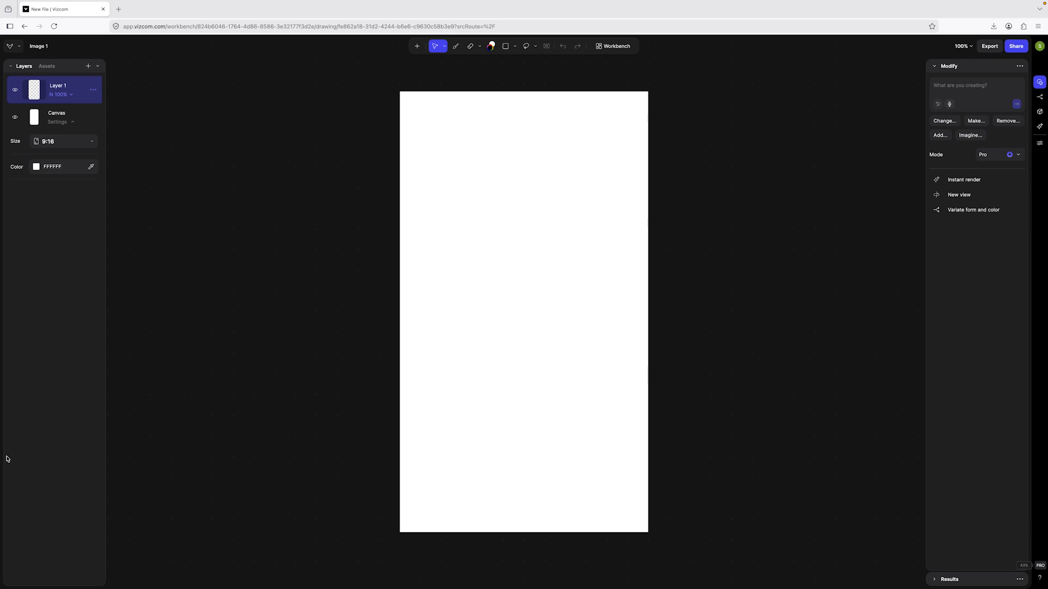
drag(1, 453, 542, 271)
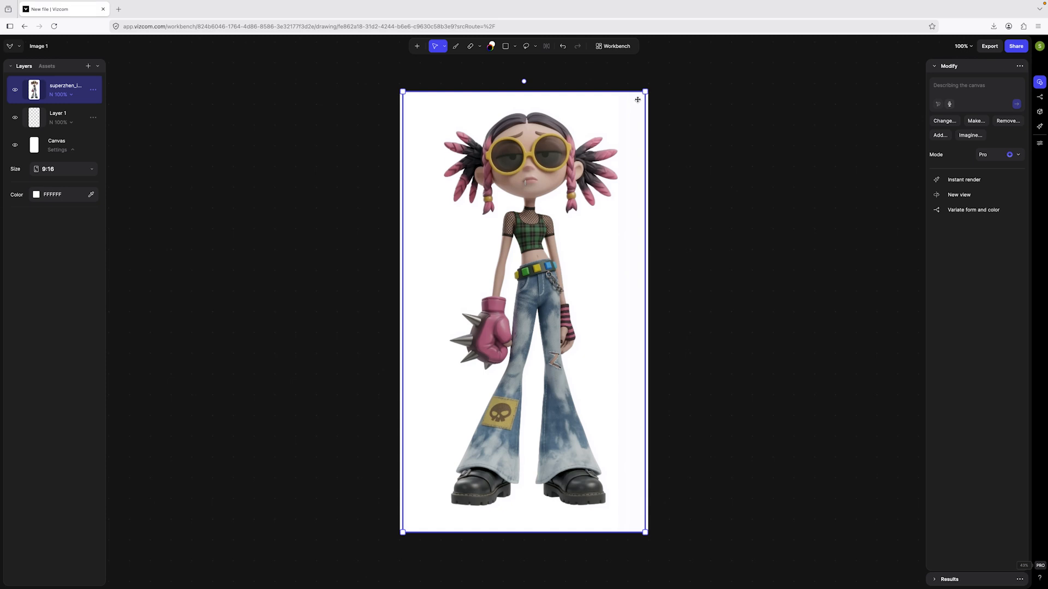
drag(646, 91, 612, 139)
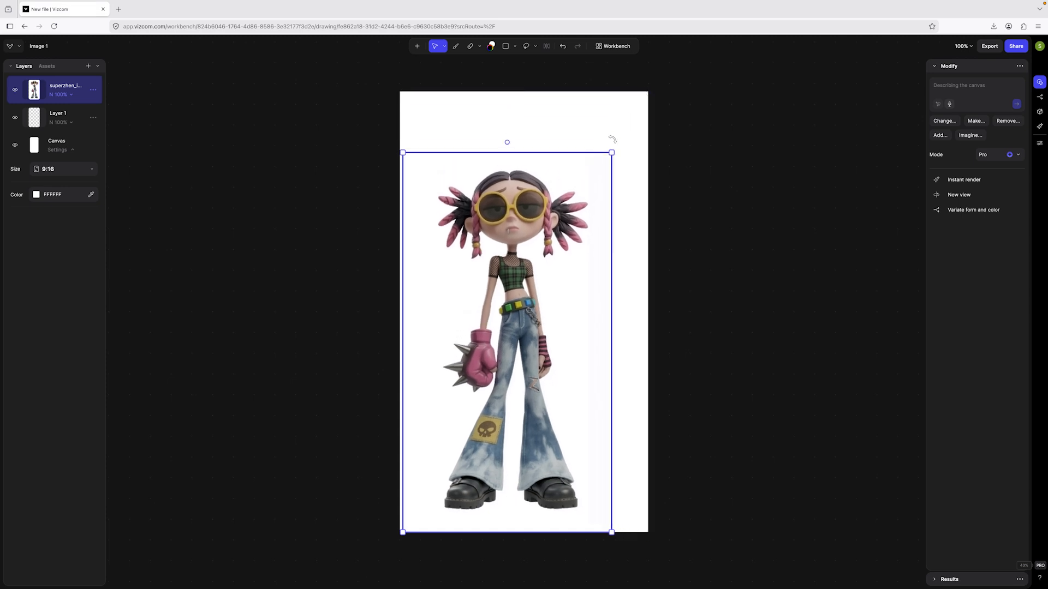
drag(505, 323, 523, 294)
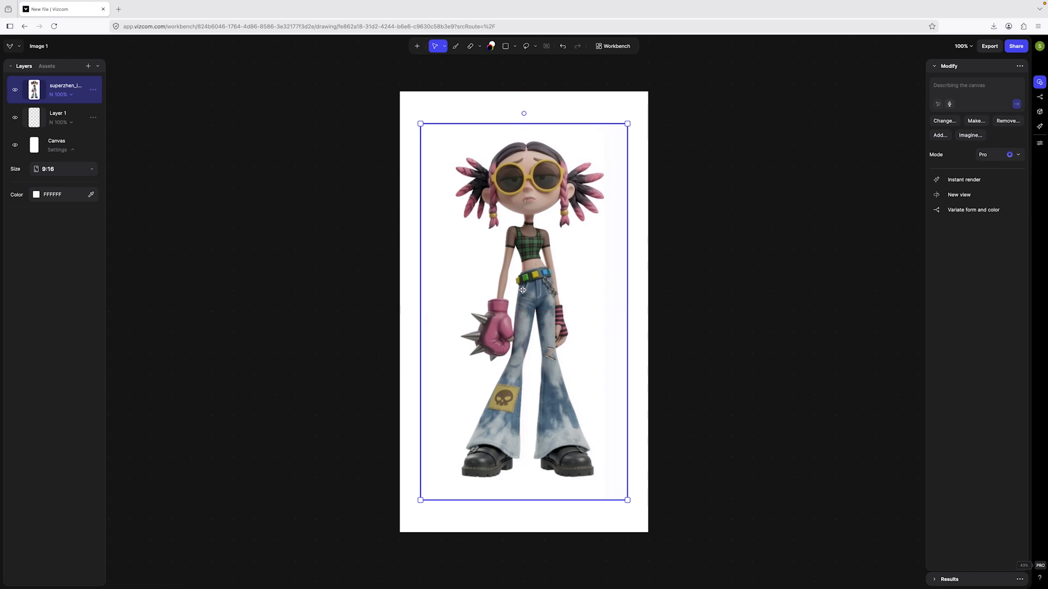
click(708, 266)
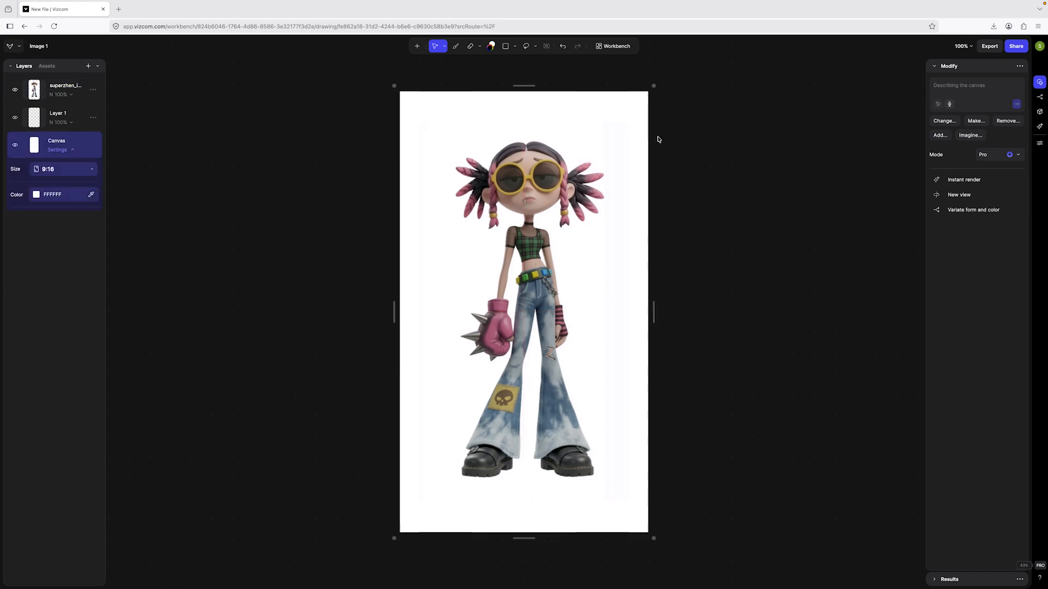
click(623, 47)
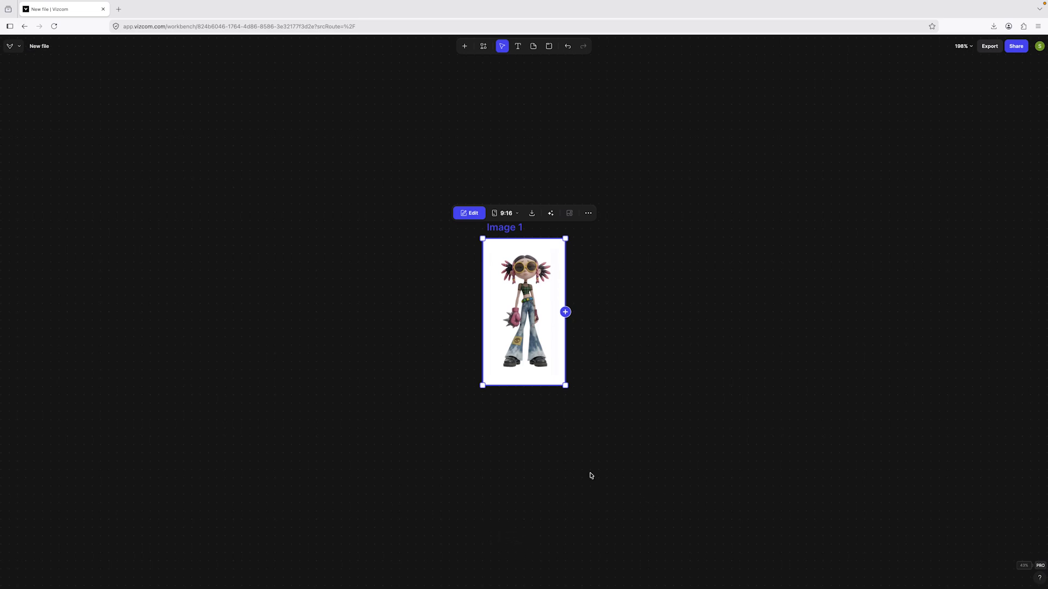
Attach a Modify block and generate the original character with clothing, shoes and accessories removed, wearing a plain, form-fitting neutral bodice and underwear without details.
click(566, 312)
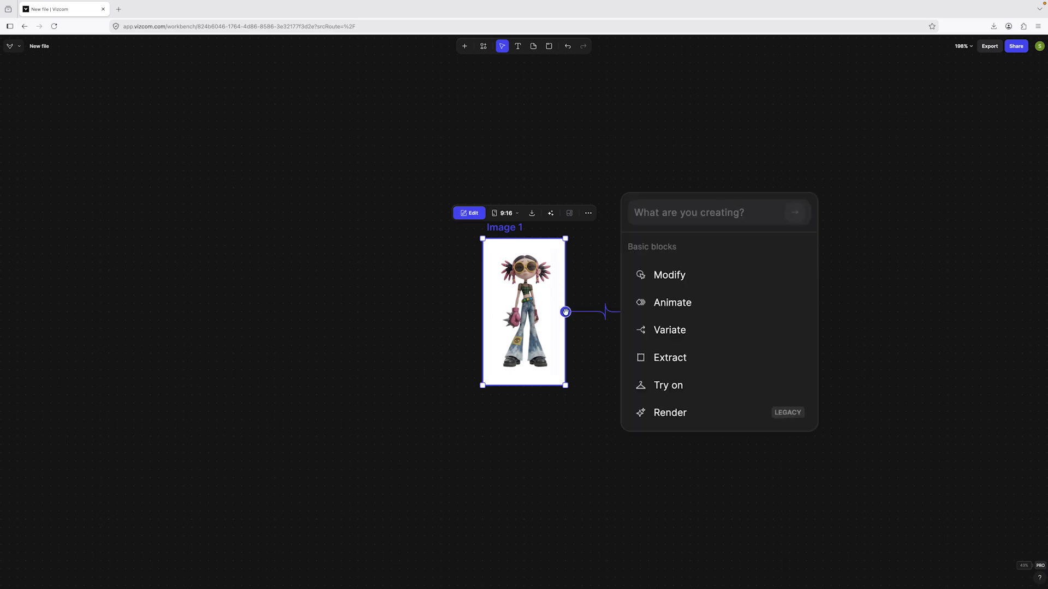
click(700, 276)
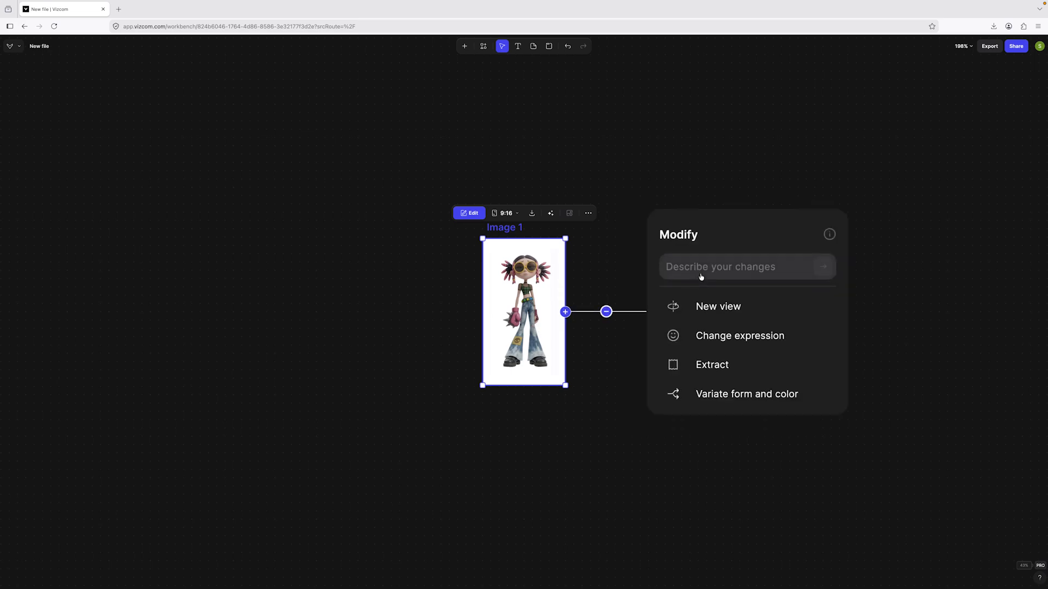
click(726, 269)
text(keep original character )
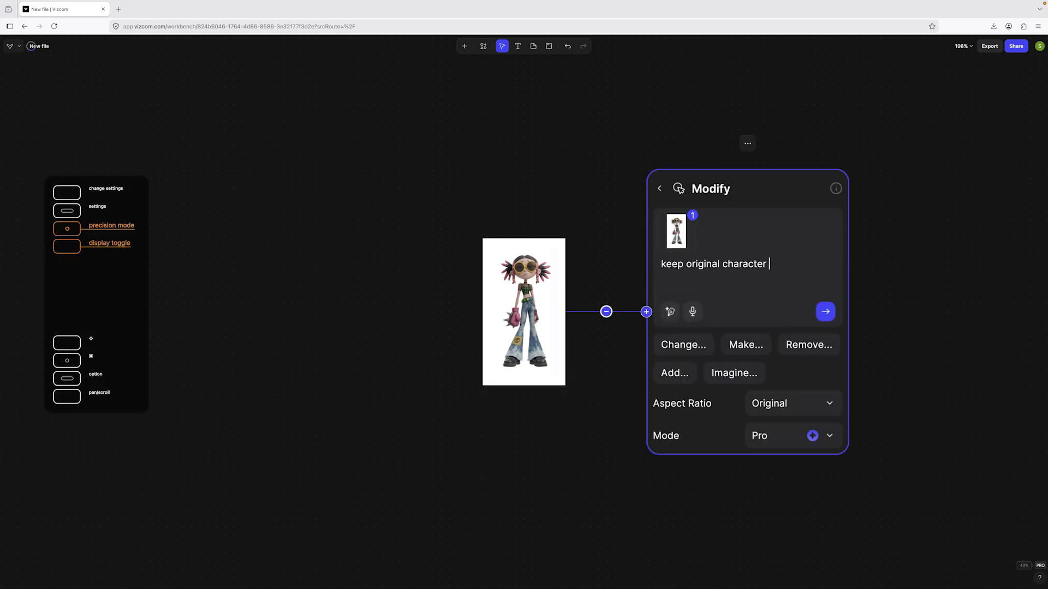
text(design and anatomy. Remove all clothing, shoes, and accessories ()
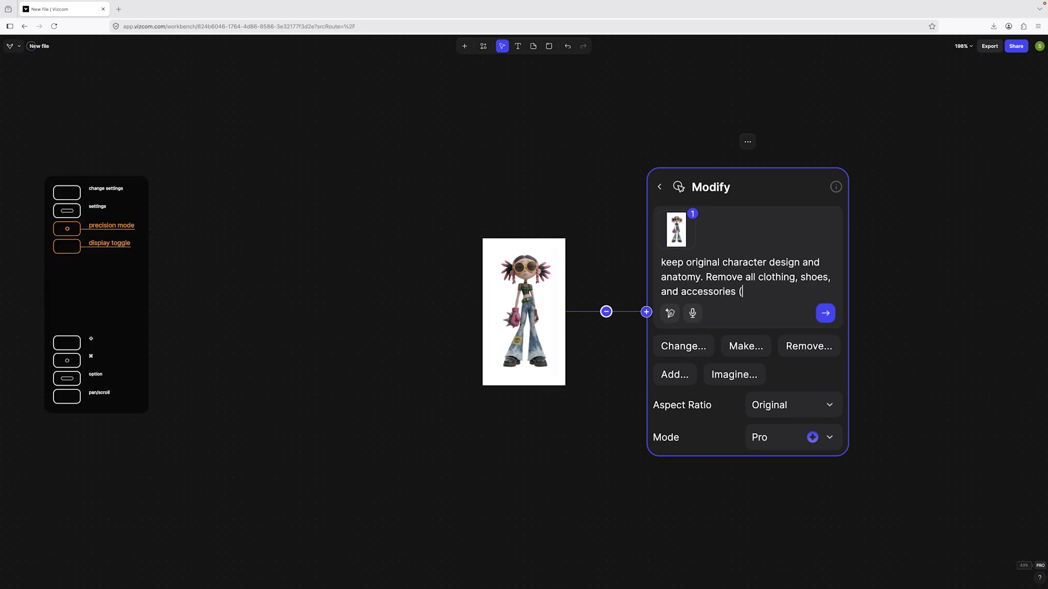
text(face, head, neck, wrists, hands). Add plain, form)
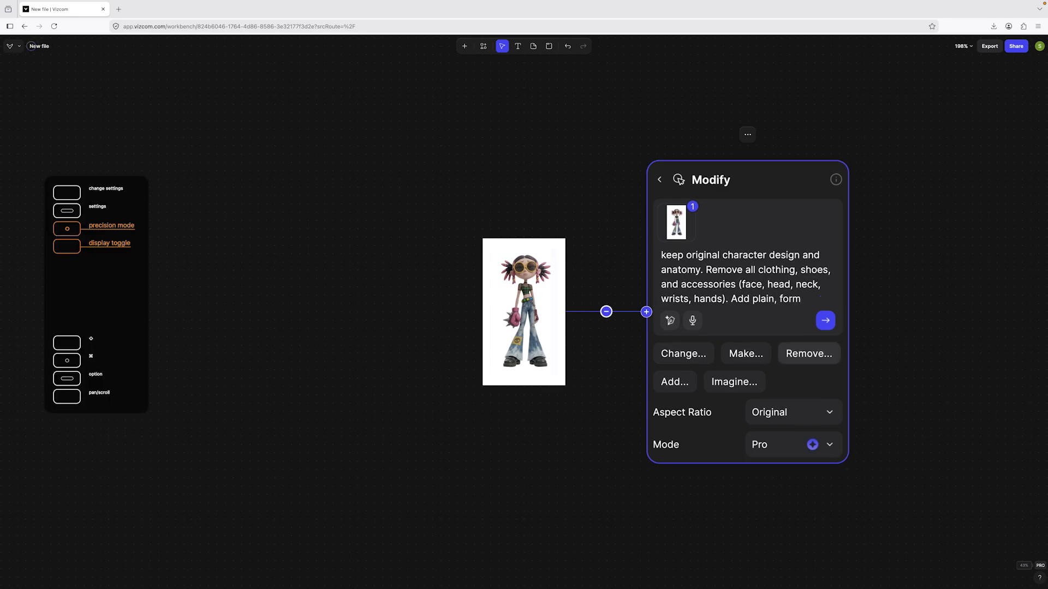
text(-fitting bodice and underwear, neutral color, no details.)
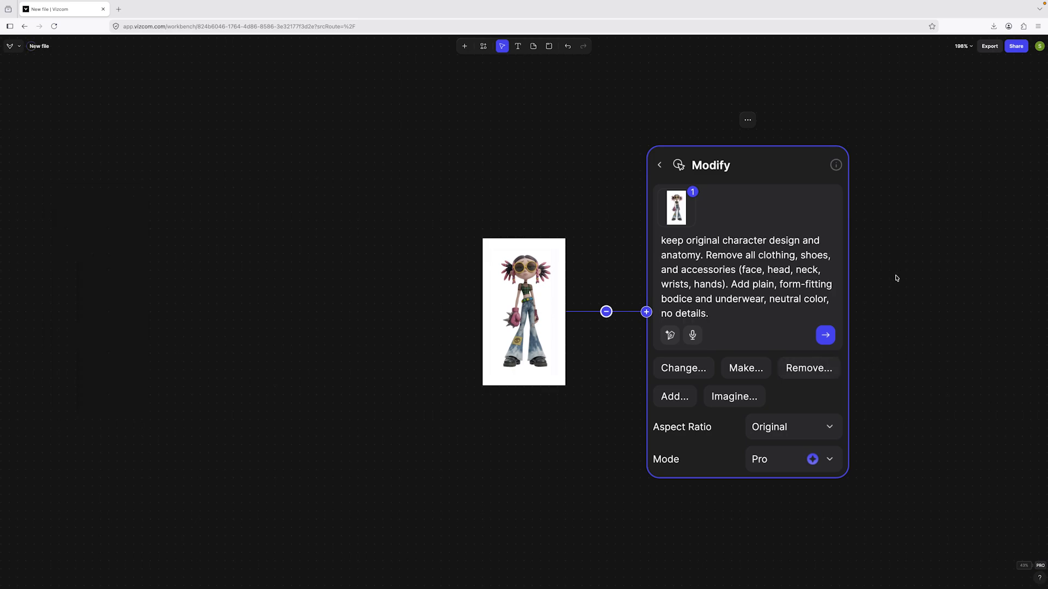
click(826, 335)
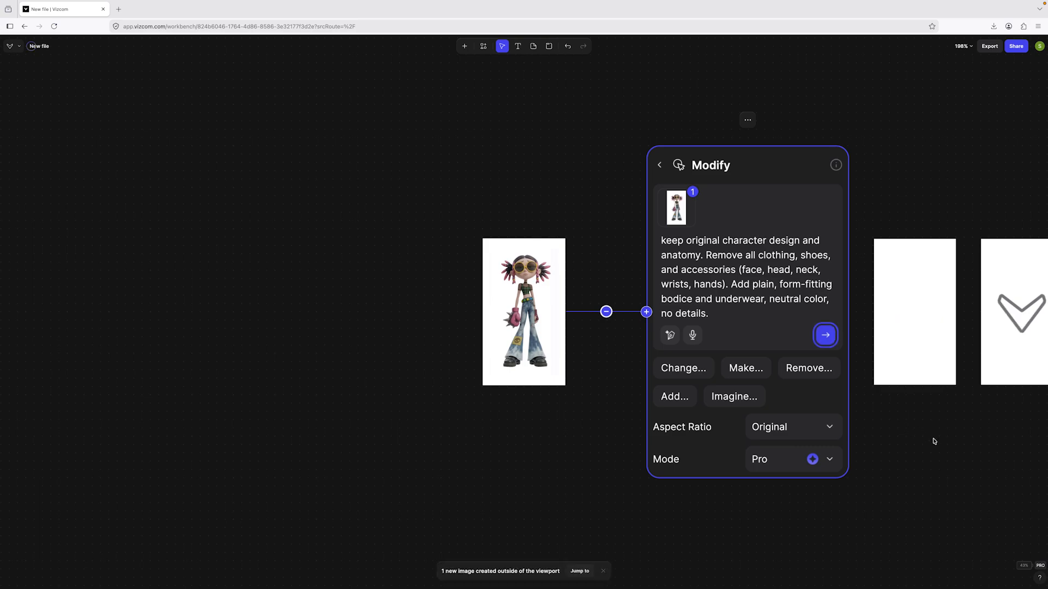
Duplicate the middle generated image and place the copy in the empty area below the original character image, aligned with it.
drag(917, 440, 685, 427)
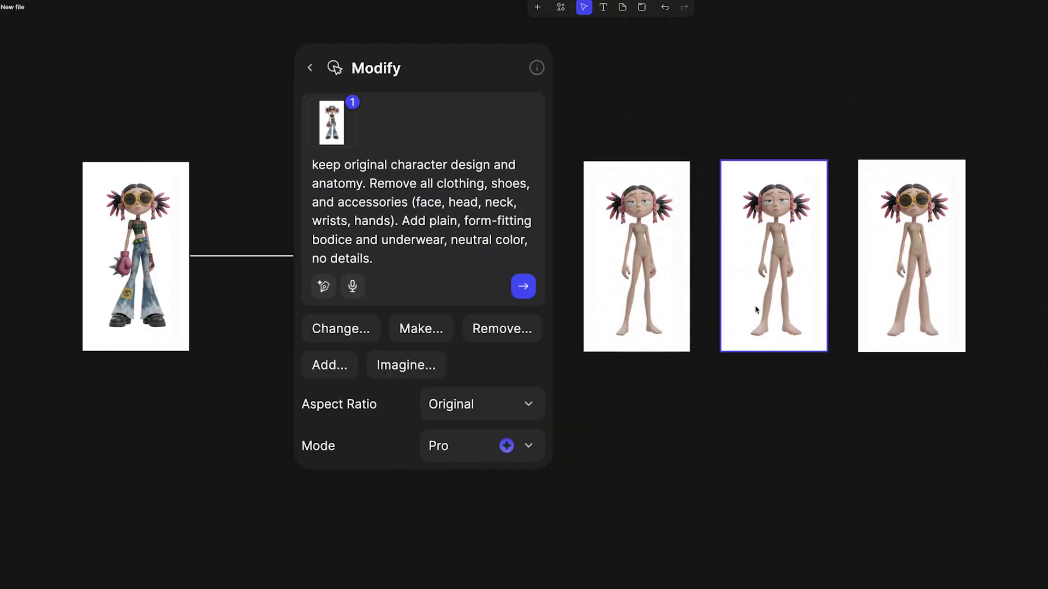
click(779, 271)
key(ctrl+d)
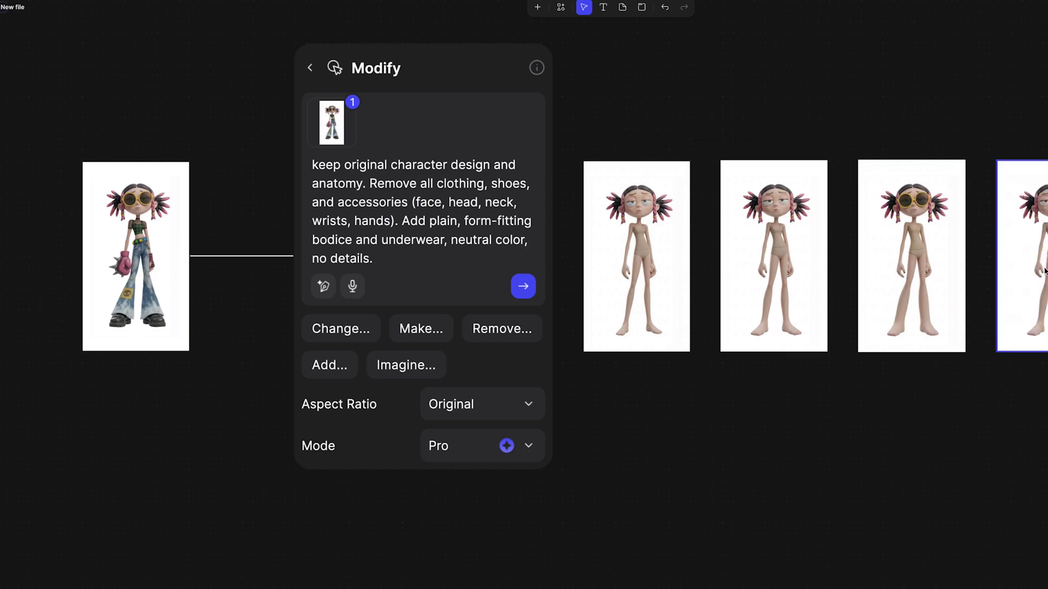
drag(1026, 284, 666, 533)
drag(832, 521, 942, 352)
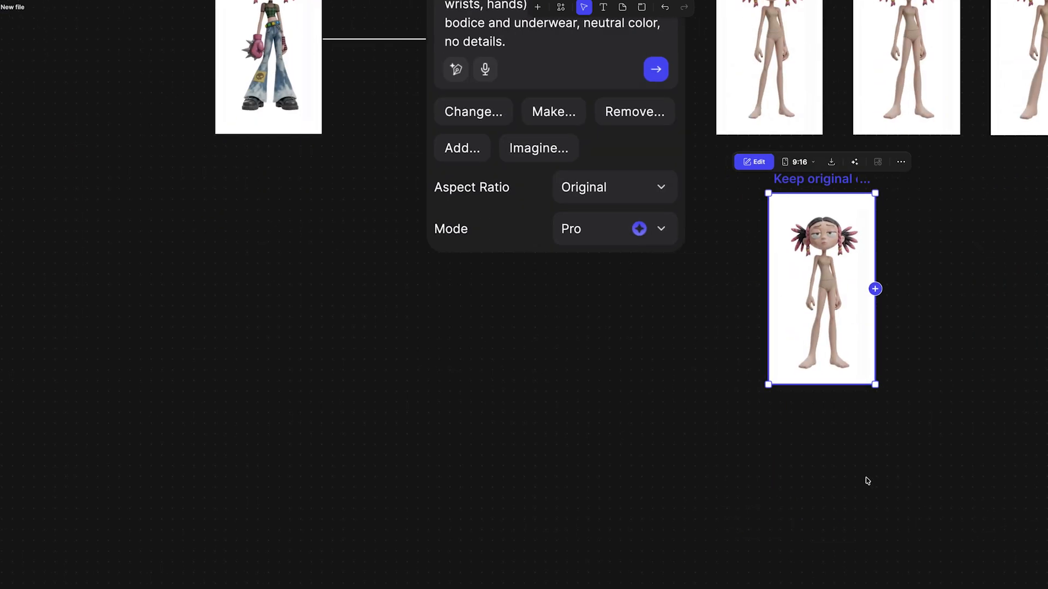
scroll(767, 482, down, 3)
drag(806, 361, 409, 473)
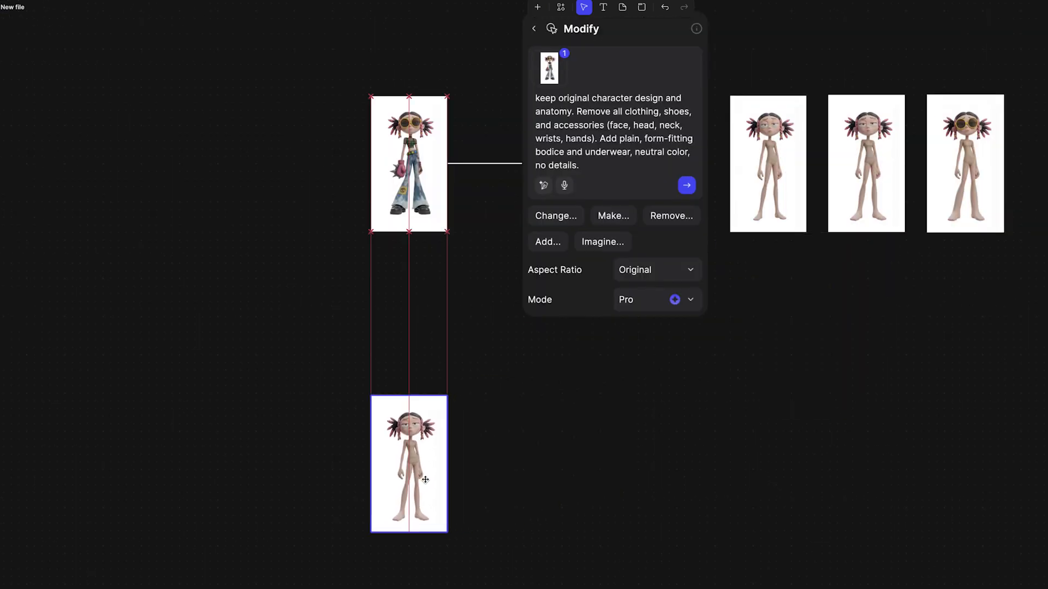
scroll(652, 491, up, 4)
drag(628, 398, 623, 347)
drag(367, 325, 363, 359)
drag(672, 380, 678, 330)
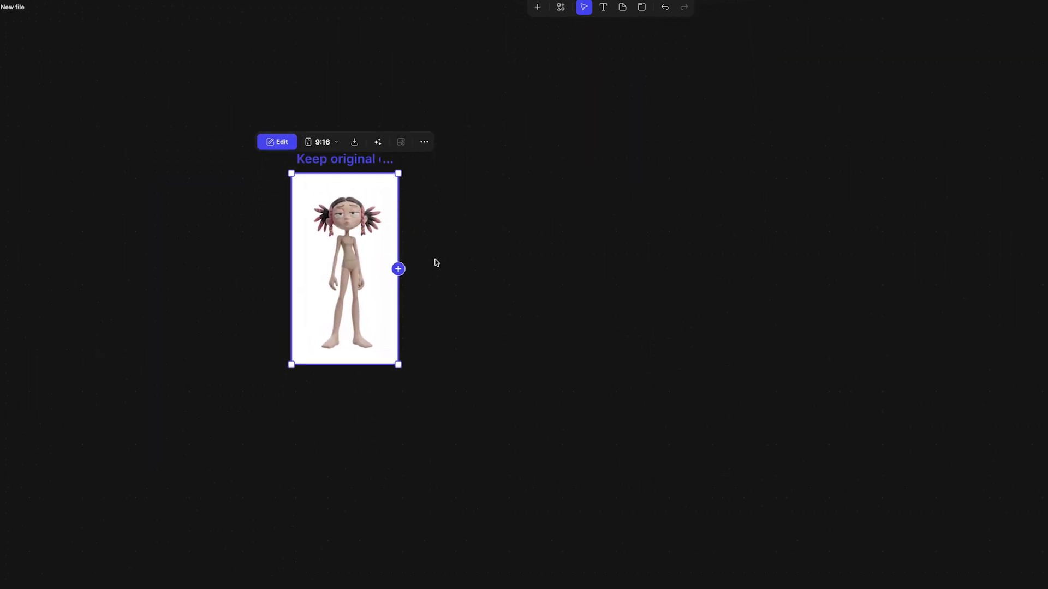
click(463, 313)
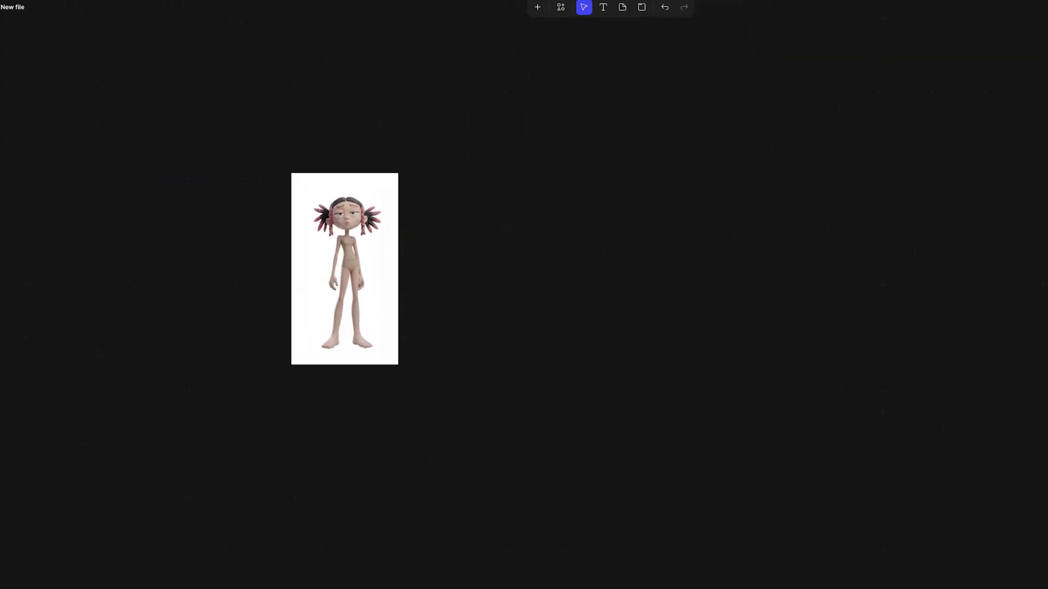
scroll(500, 334, right, 3)
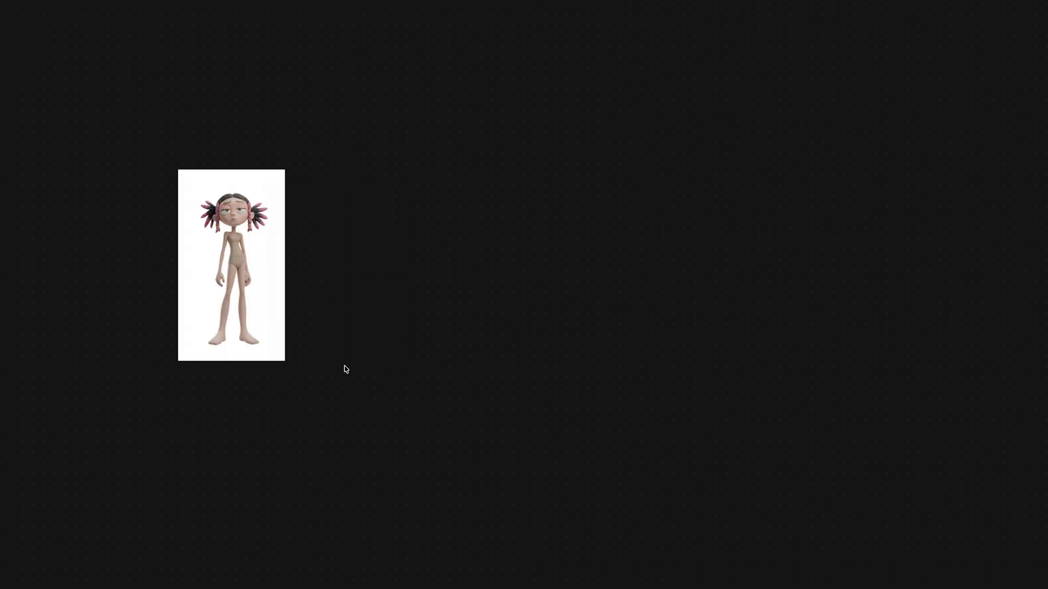
Attach a Modify block to the duplicate, prompting for 5 street-wear designs with footwear and accessories that maintain the character's style, features, proportions and pose.
click(279, 286)
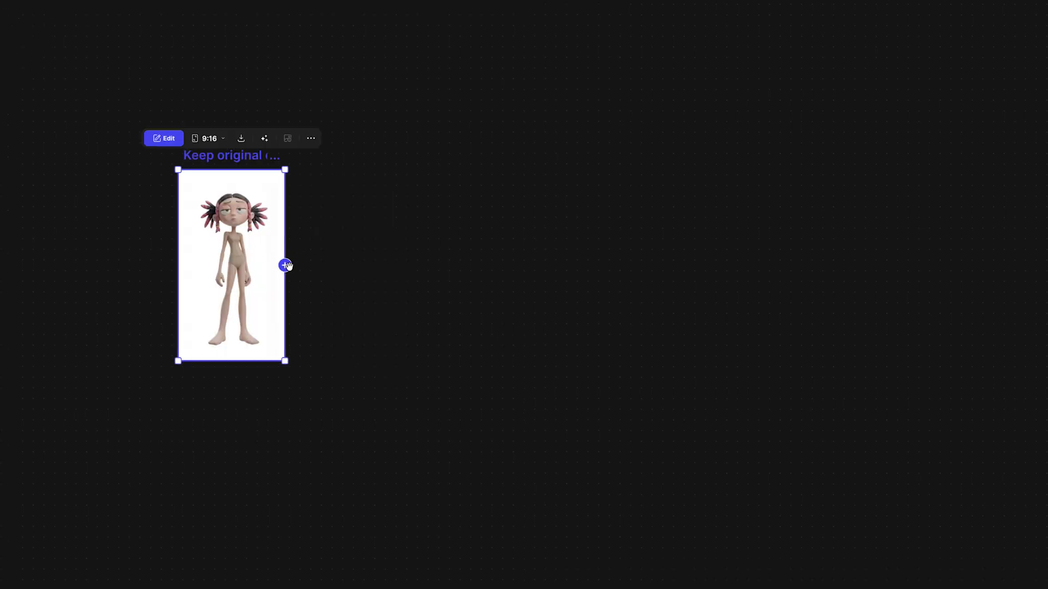
click(285, 265)
click(466, 220)
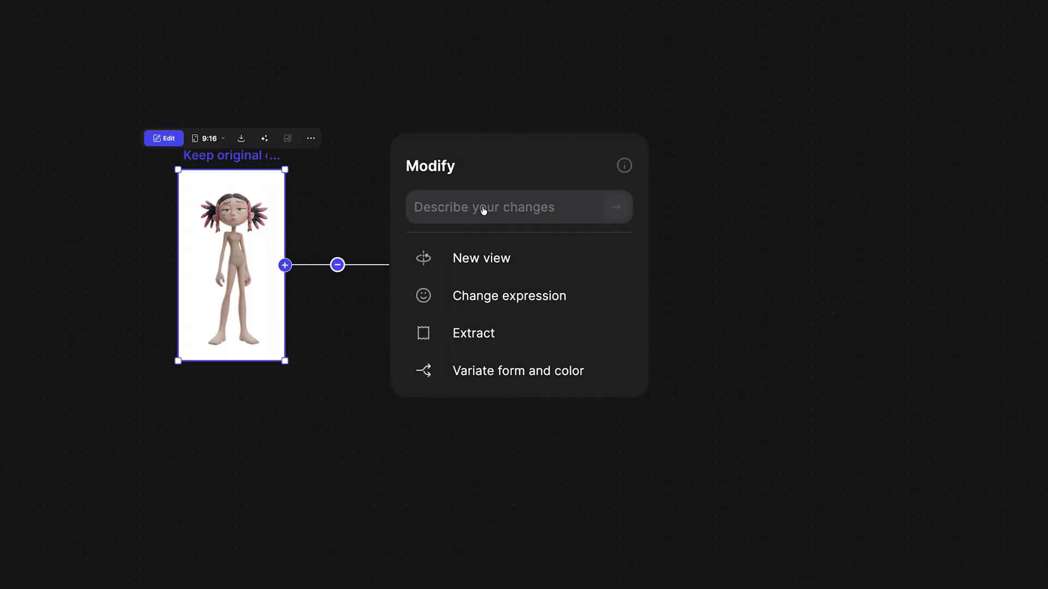
click(475, 208)
text(maintain the original character design style, features, proportions)
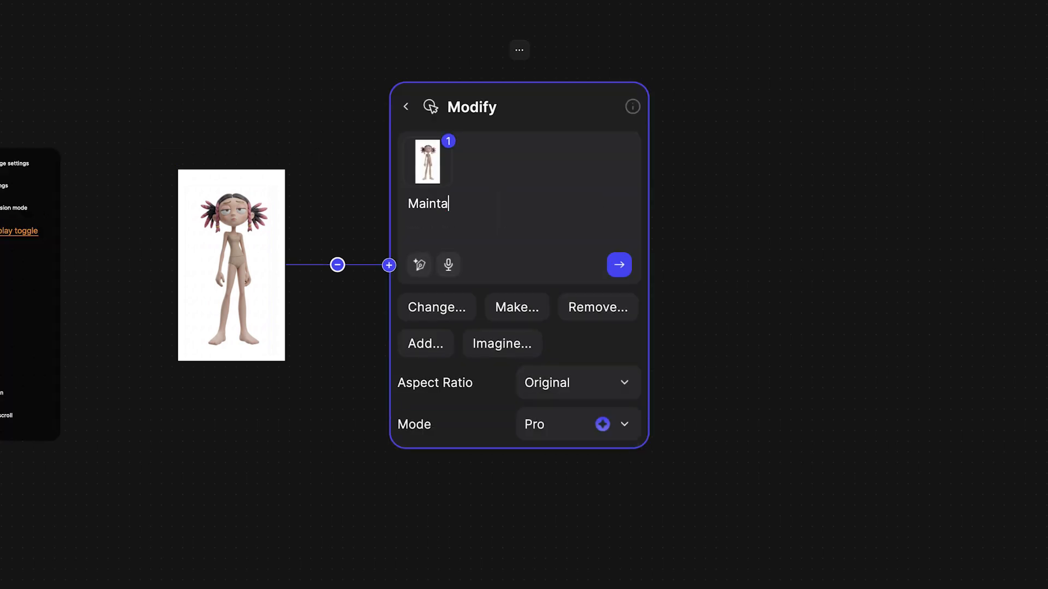
text(, and pose. genera)
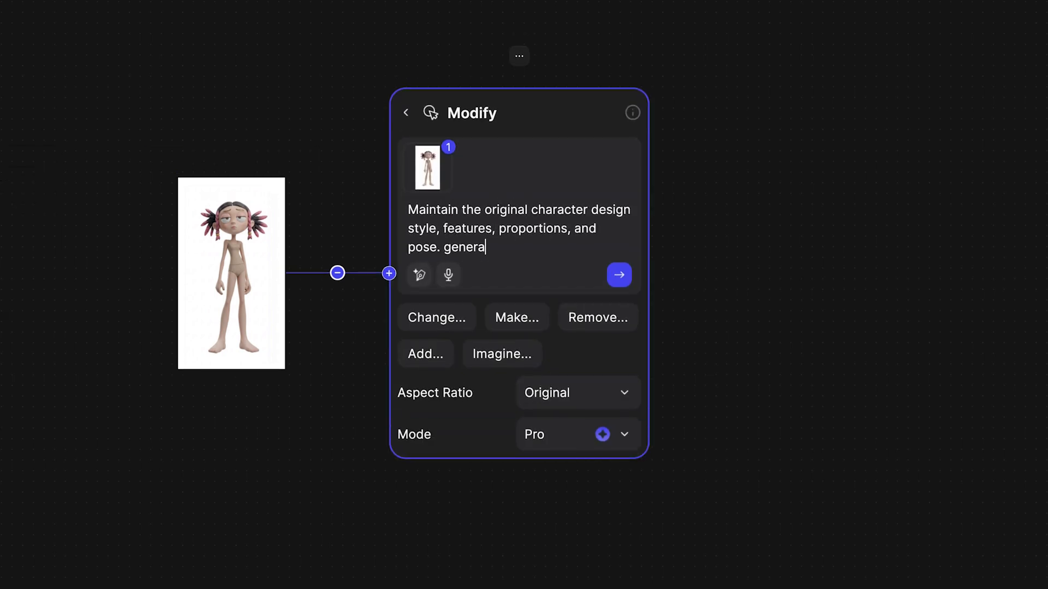
text(te 5 designs. dress them in 5 different street-wea)
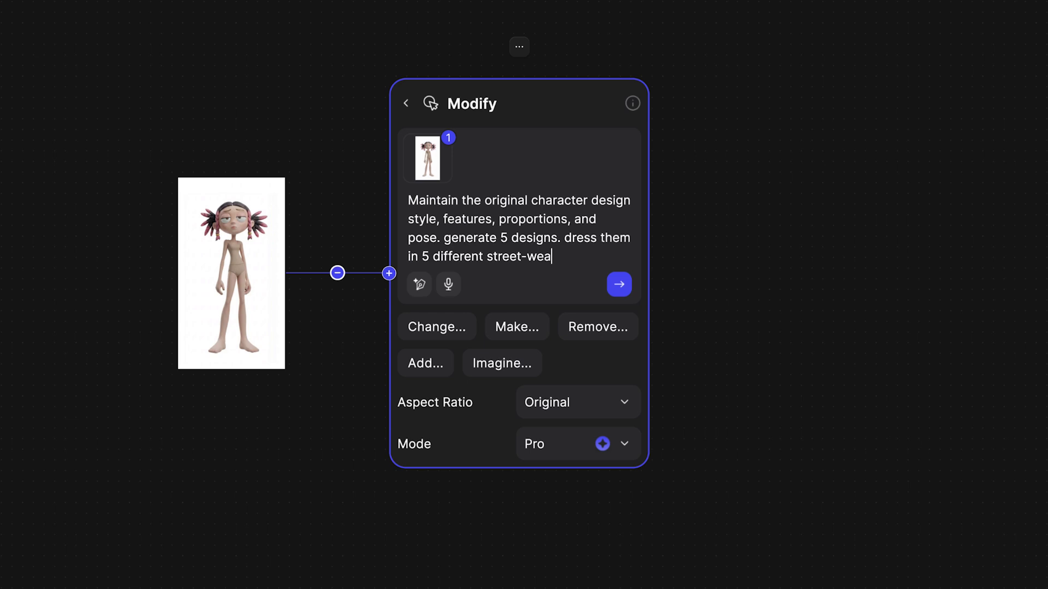
text(r styles with footwear, and accessories. use 3)
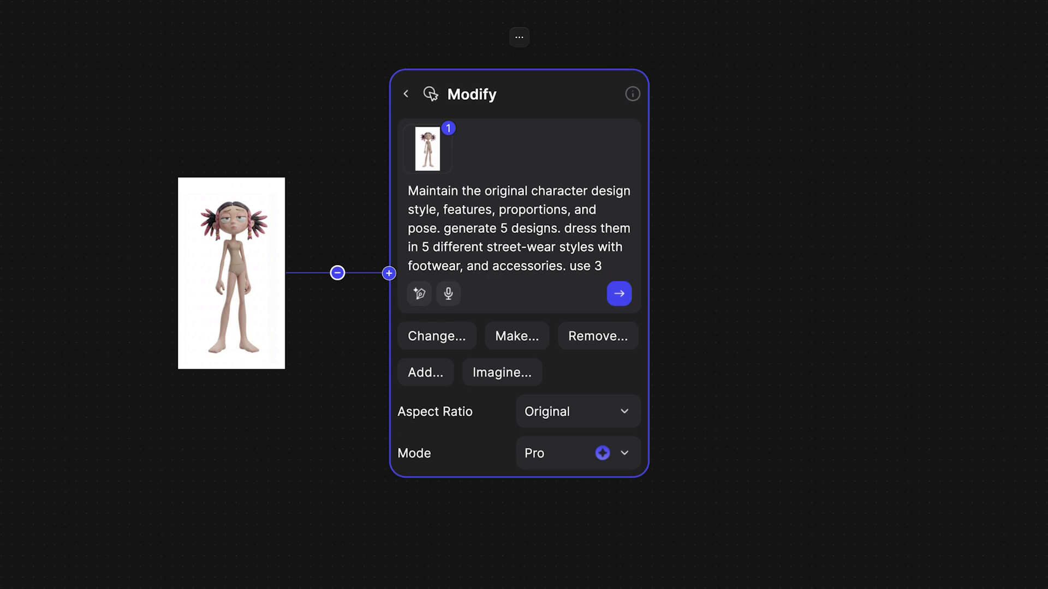
text(D simplified, bold , clean shapes, clear shape hierar)
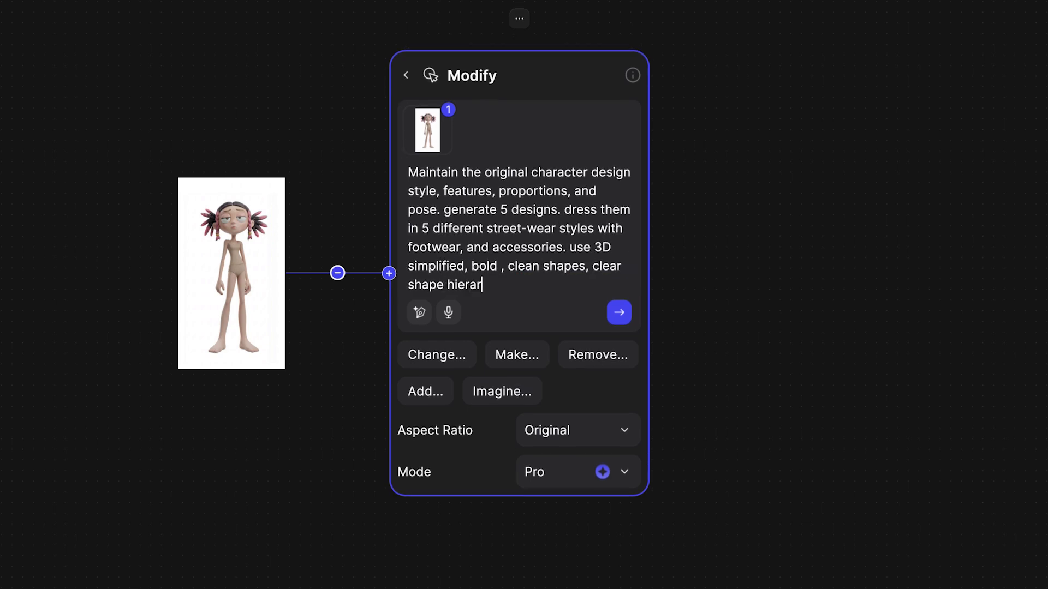
text(chy, strong silhouette, sharp focal contrast, and large calm area)
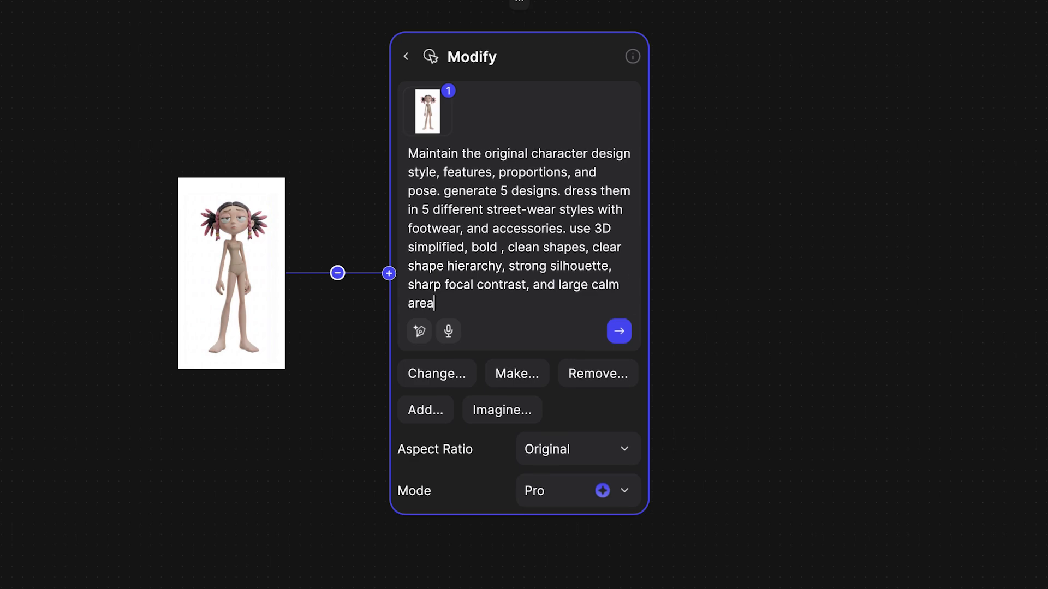
text(s for visual rest. name each style below each character. Plain white background, --ar 16:7)
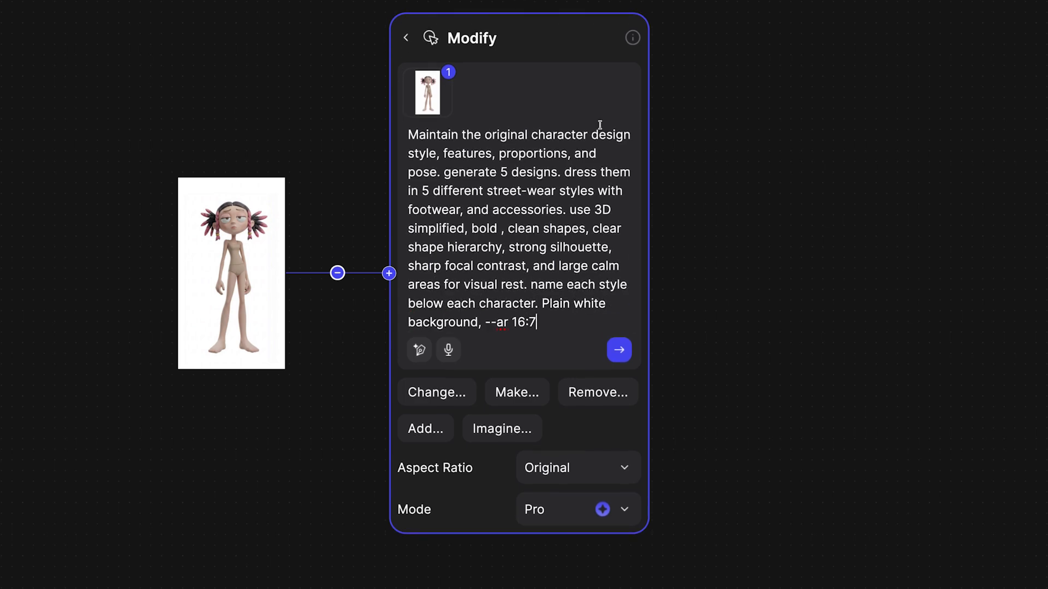
Generate the five named street-wear designs from the plain character and examine both resulting sheets up close.
click(624, 353)
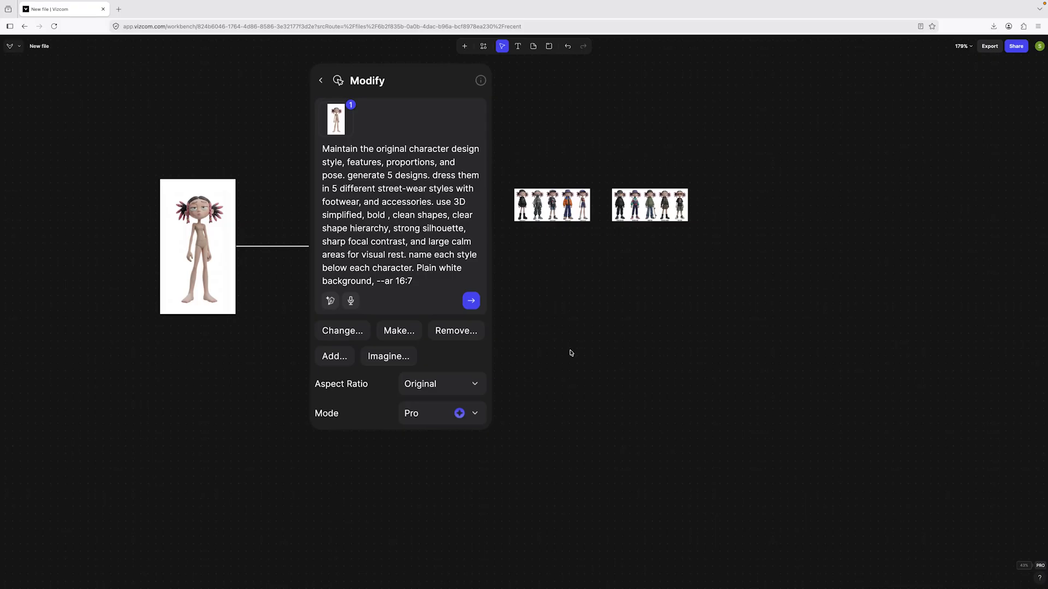
scroll(532, 258, up, 10)
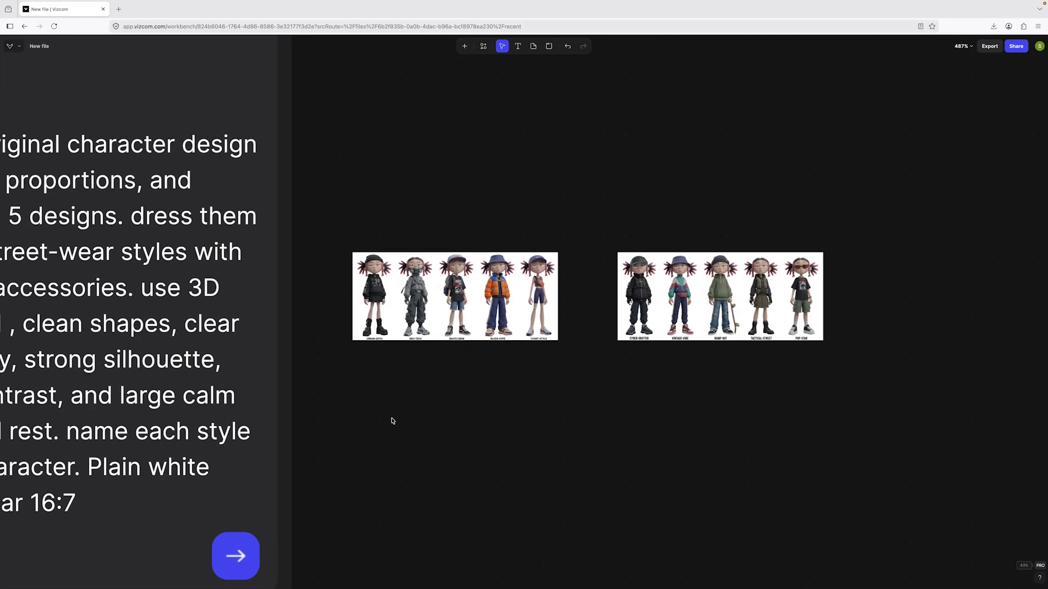
scroll(413, 400, up, 4)
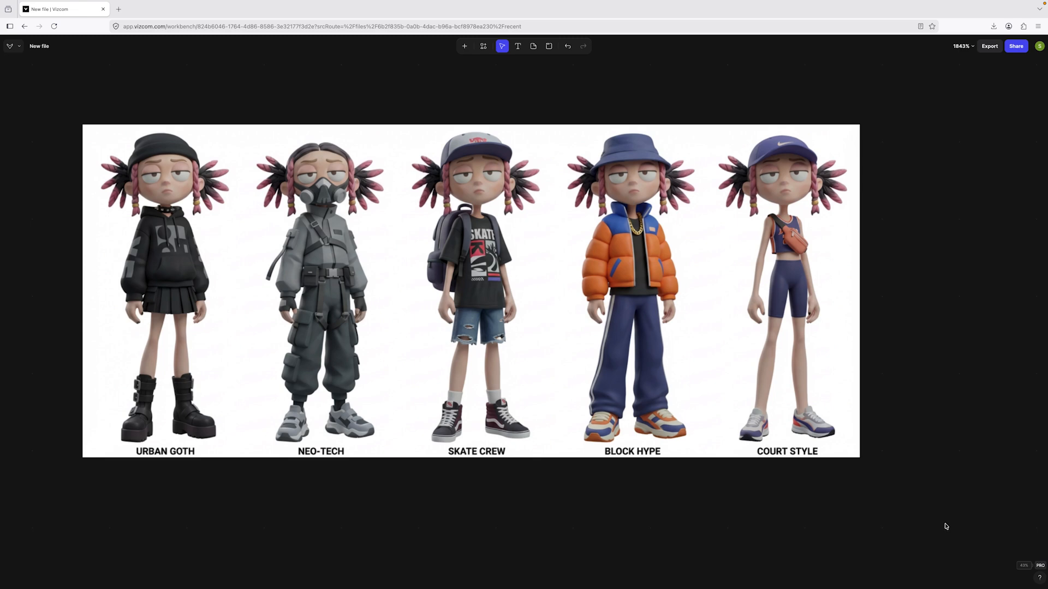
drag(951, 523, 421, 534)
drag(837, 517, 436, 498)
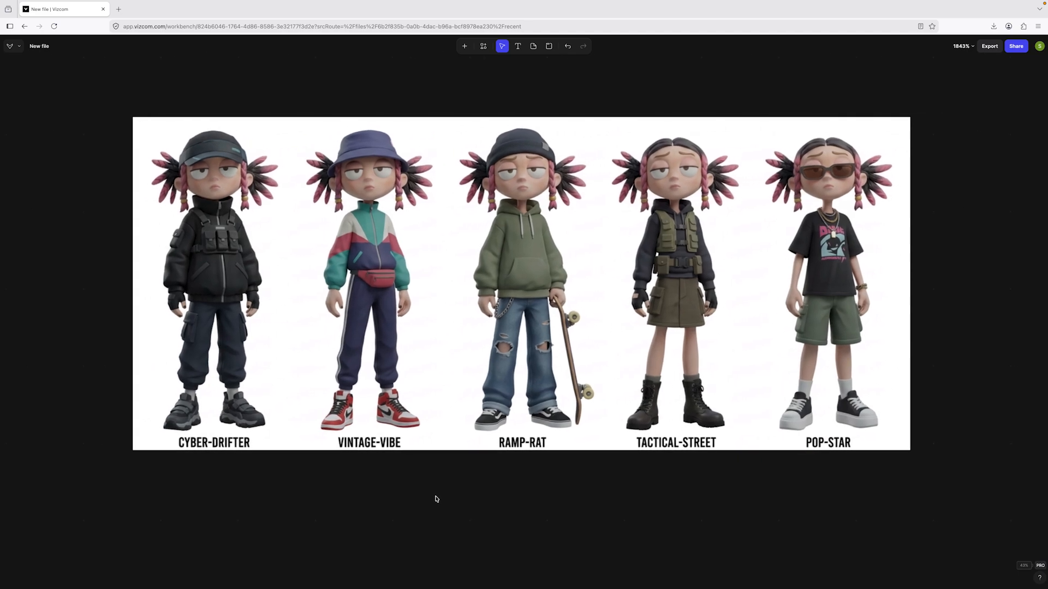
Generate more street-wear design sheets from the same Modify prompt and look over the resulting grid.
scroll(437, 498, down, 10)
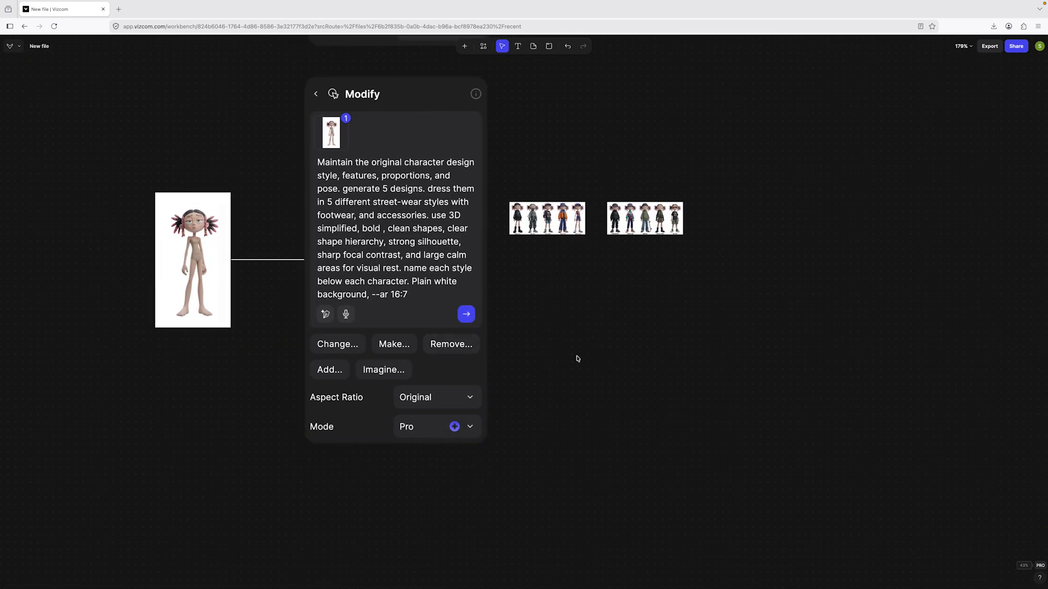
click(466, 314)
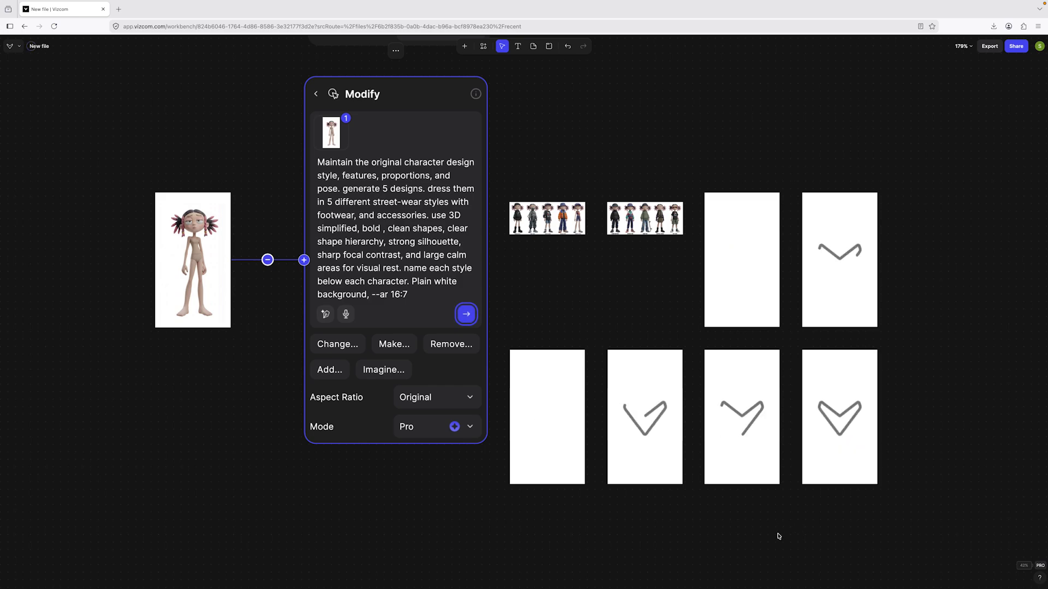
scroll(581, 448, down, 1)
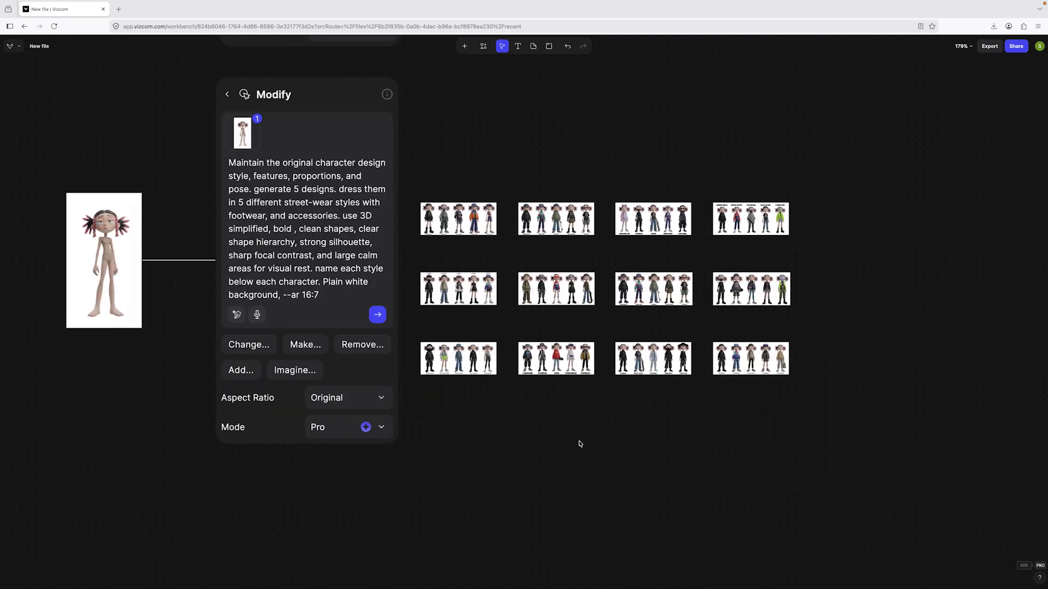
scroll(550, 420, up, 5)
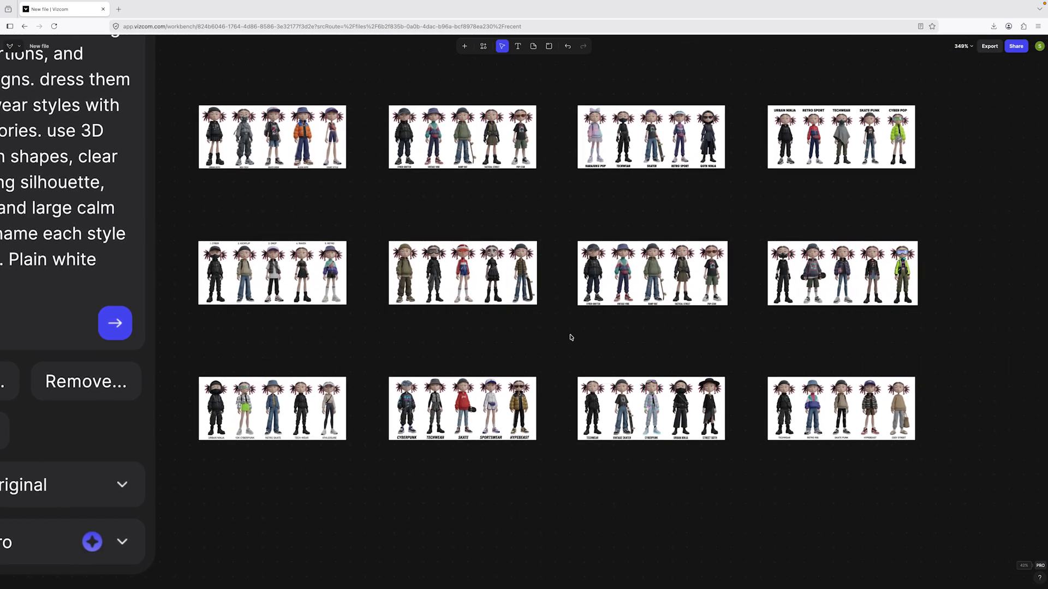
drag(570, 338, 530, 352)
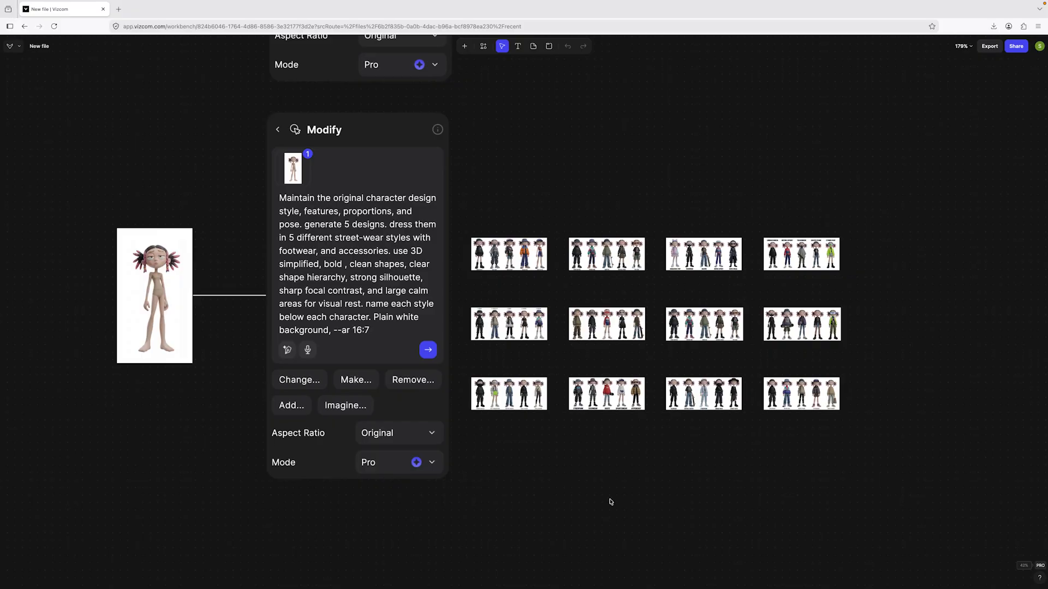
Replace "street-wear" with "Y2K" in the Modify prompt and generate a new batch of designs.
drag(611, 502, 765, 500)
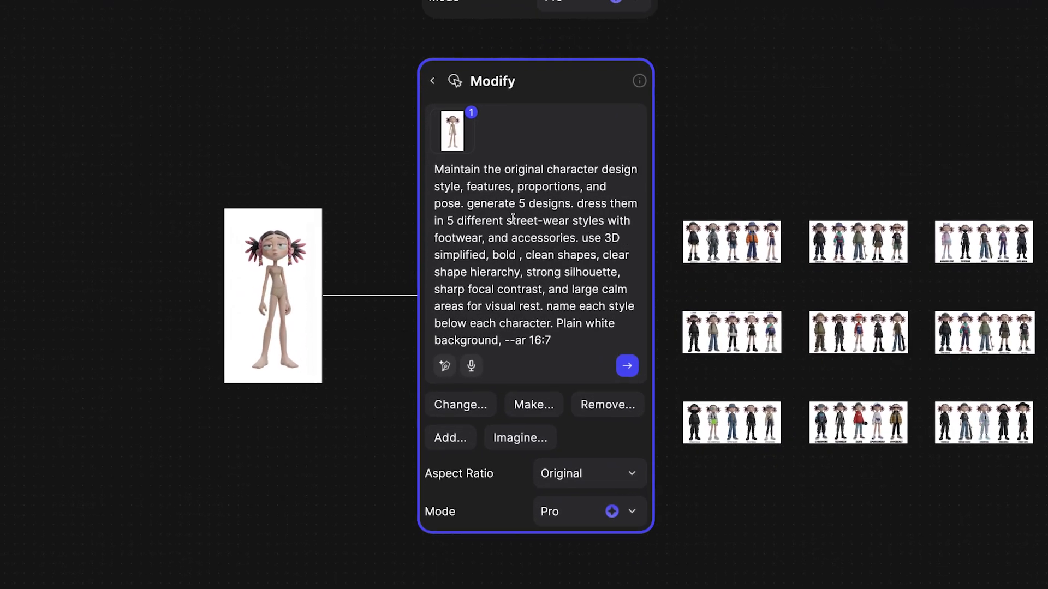
drag(587, 211, 597, 210)
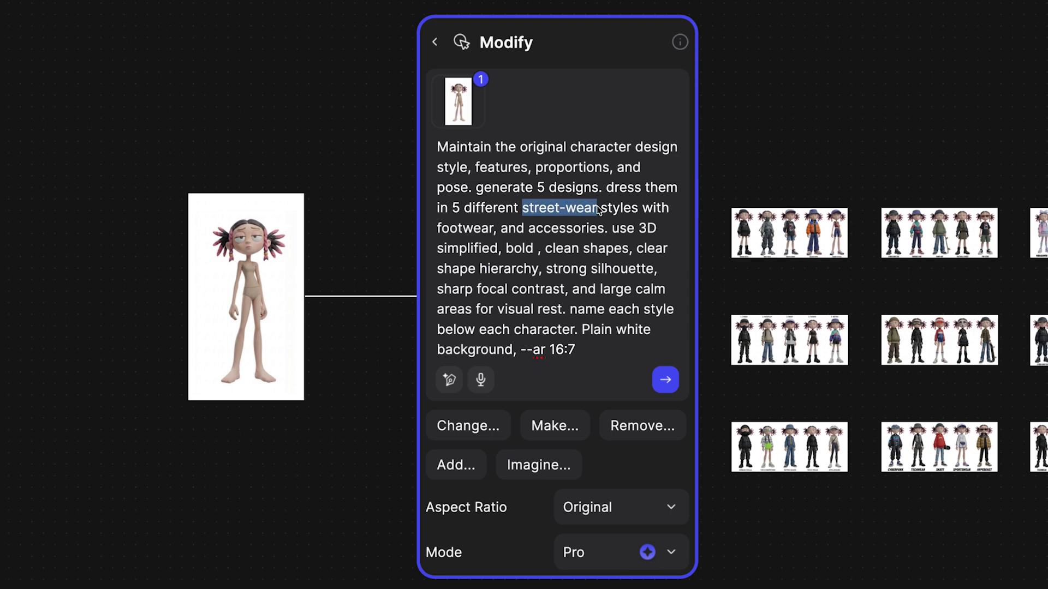
text(Y2K)
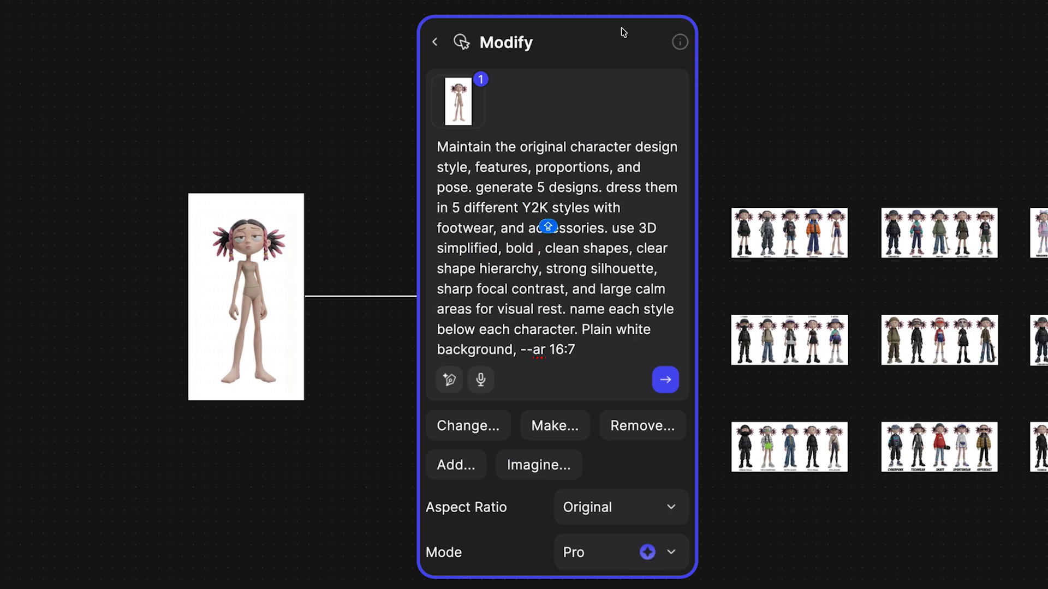
click(665, 379)
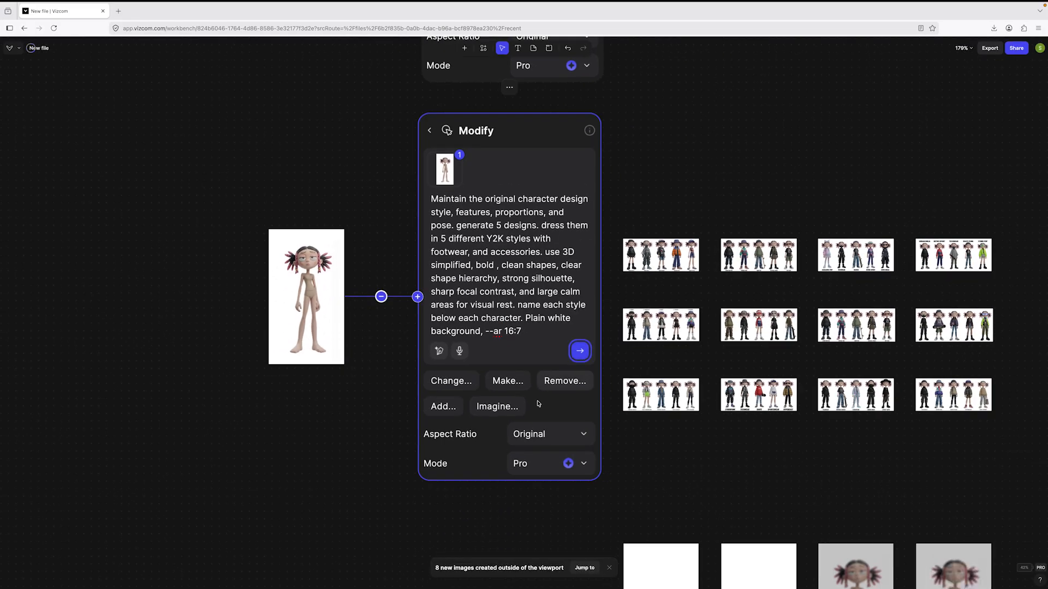
drag(712, 451, 486, 185)
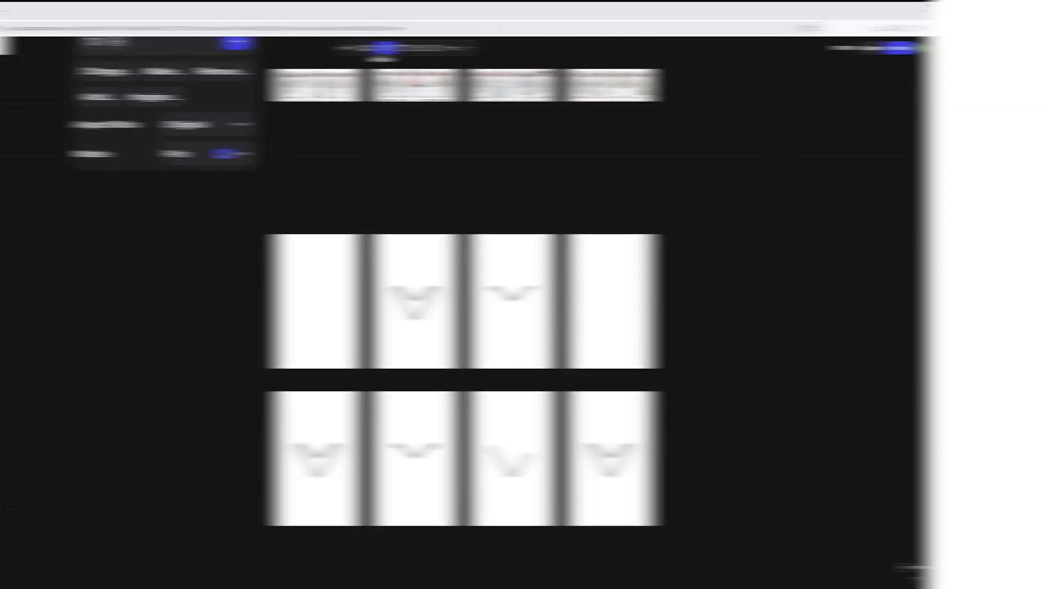